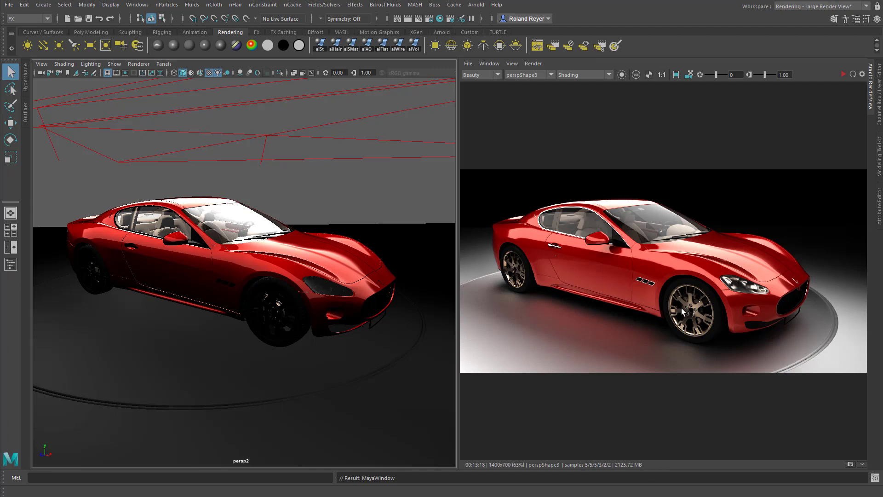
- Fit the finished car render in view and store it as Snapshot_03
{"action": "left_click", "coordinate": [695, 285]}
{"action": "scroll", "coordinate": [717, 344], "scroll_direction": "up", "scroll_amount": 2}
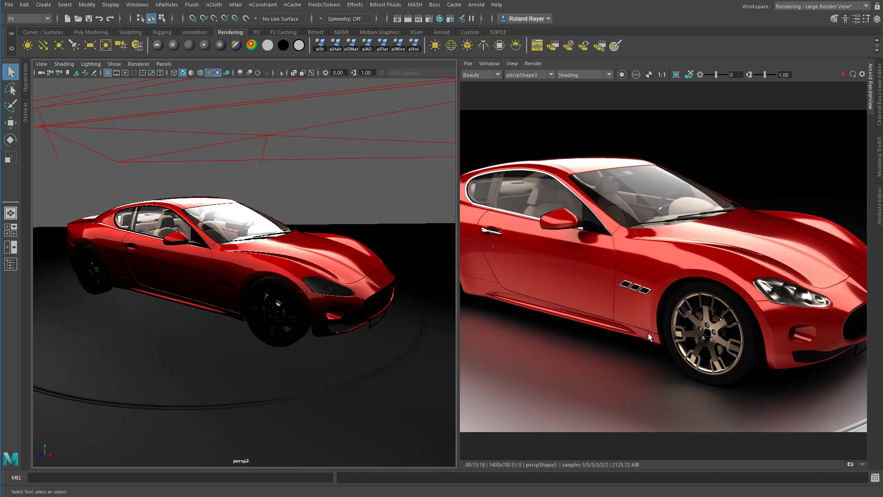
{"action": "key", "text": "f"}
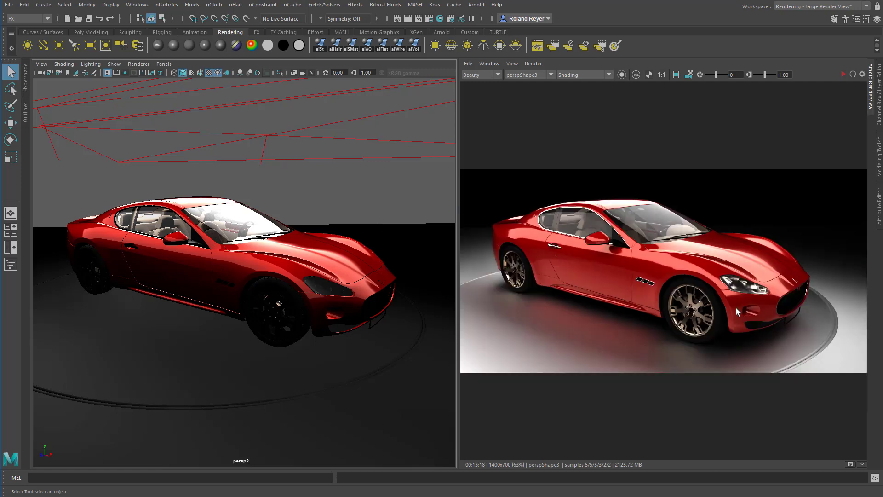
{"action": "left_click", "coordinate": [851, 464]}
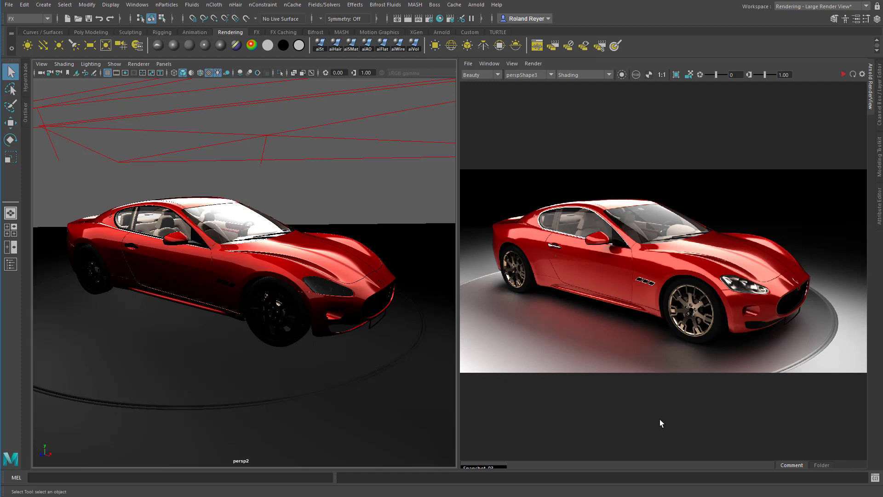
- Check the Snapshot_03 thumbnail, return to the live image, and hide the snapshot strip
{"action": "left_click", "coordinate": [551, 465]}
{"action": "left_click", "coordinate": [493, 465]}
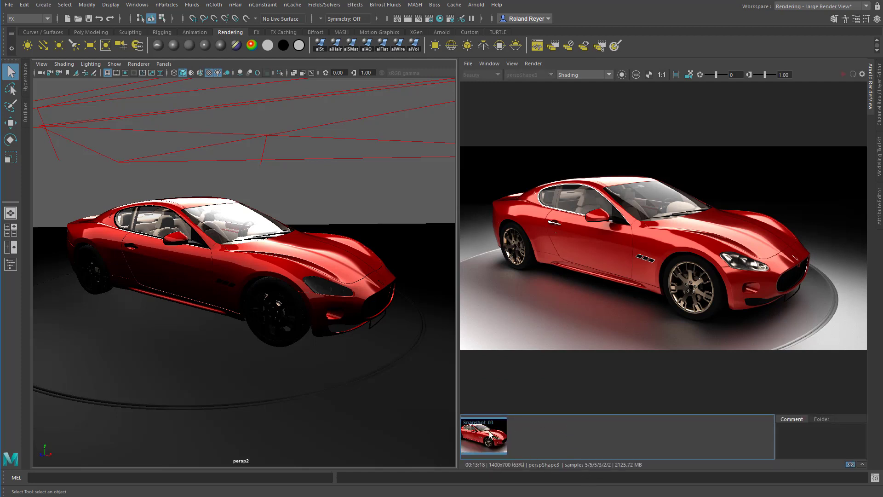
{"action": "left_click", "coordinate": [487, 442]}
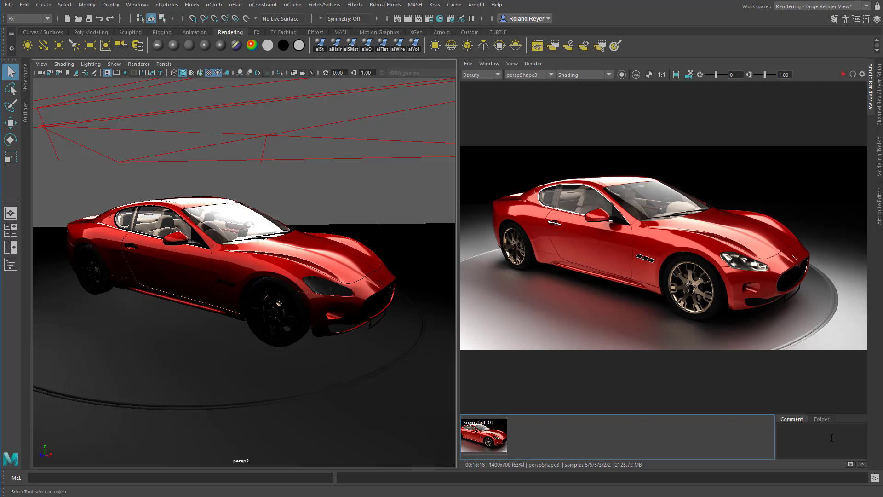
{"action": "left_click", "coordinate": [863, 465]}
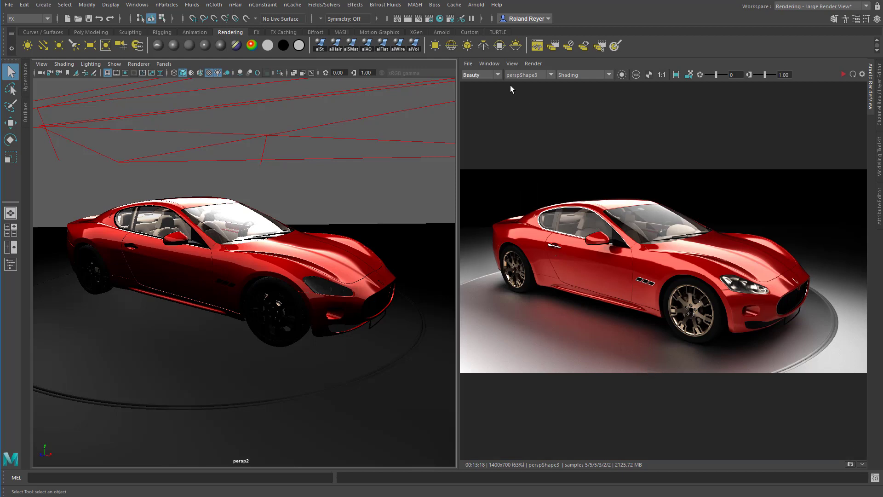
- Set Arnold Camera (AA) to 2 and Diffuse, Specular, Transmission, SSS, Volume Indirect to 1
{"action": "left_click", "coordinate": [432, 21]}
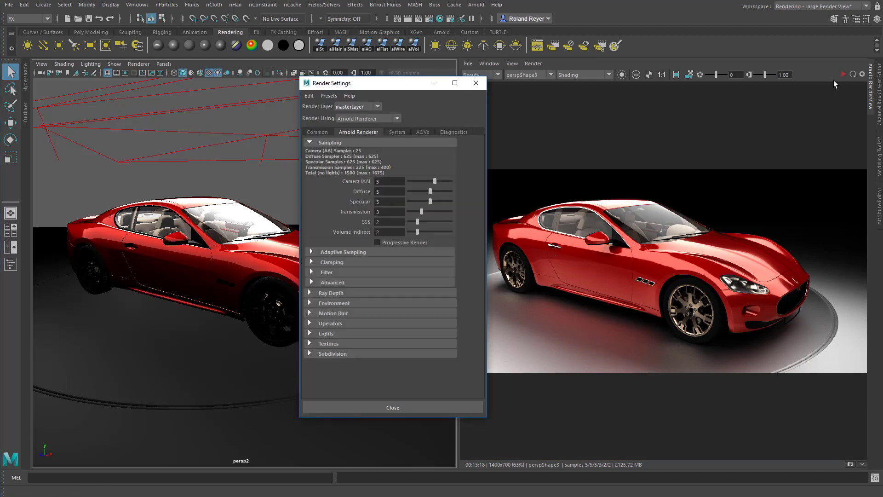
{"action": "left_click", "coordinate": [843, 74]}
{"action": "left_click_drag", "start_coordinate": [421, 212], "coordinate": [413, 211]}
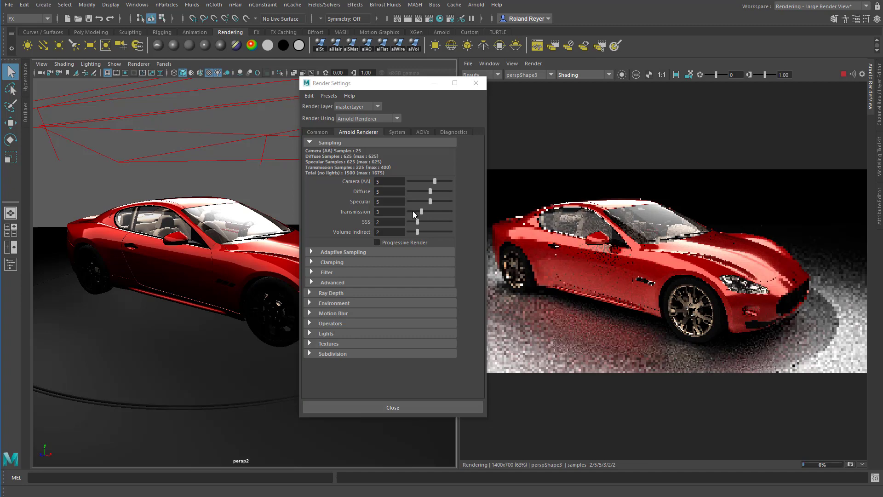
{"action": "left_click", "coordinate": [411, 201]}
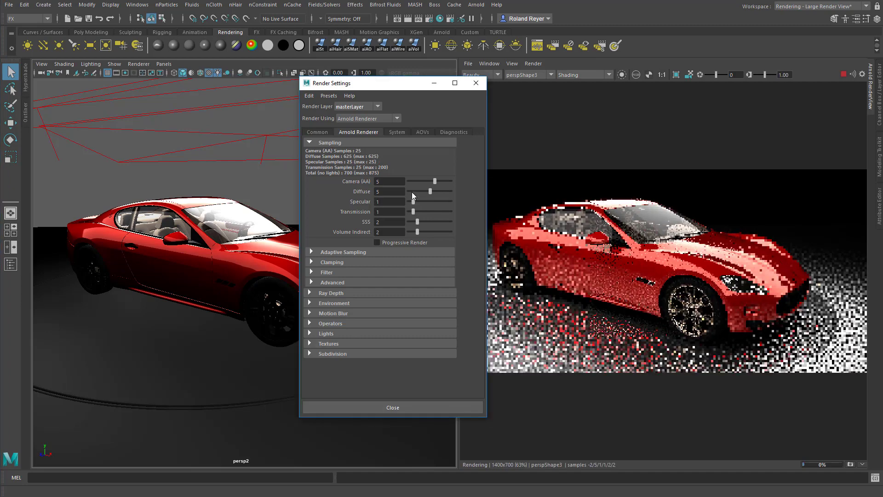
{"action": "left_click", "coordinate": [412, 192]}
{"action": "left_click_drag", "start_coordinate": [413, 181], "coordinate": [419, 180]}
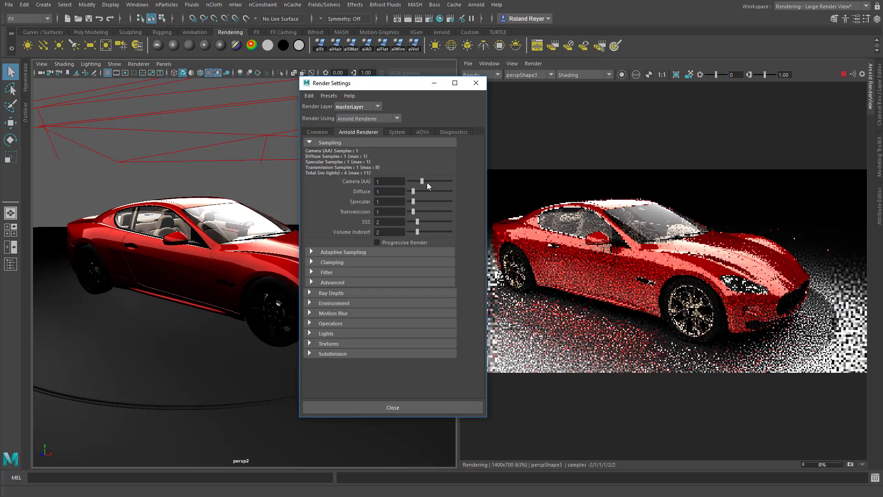
{"action": "left_click", "coordinate": [412, 222]}
{"action": "left_click", "coordinate": [413, 231]}
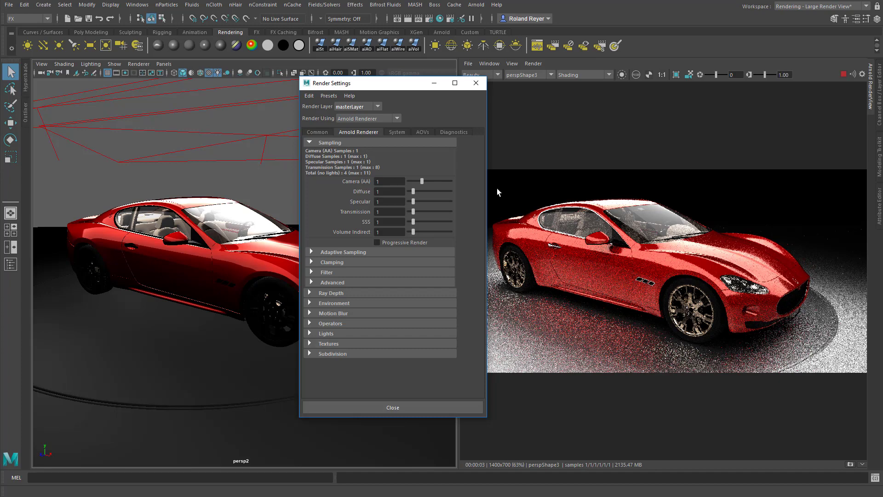
{"action": "left_click_drag", "start_coordinate": [420, 183], "coordinate": [423, 183]}
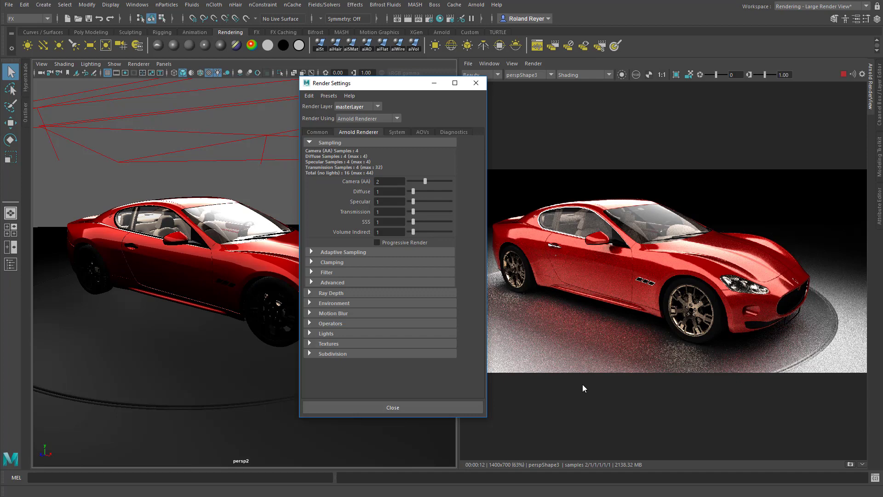
- Zoom toward the door and front wheel, close Render Settings, and drag a crop region over the image
{"action": "left_click", "coordinate": [603, 287]}
{"action": "scroll", "coordinate": [604, 288], "scroll_direction": "up", "scroll_amount": 5}
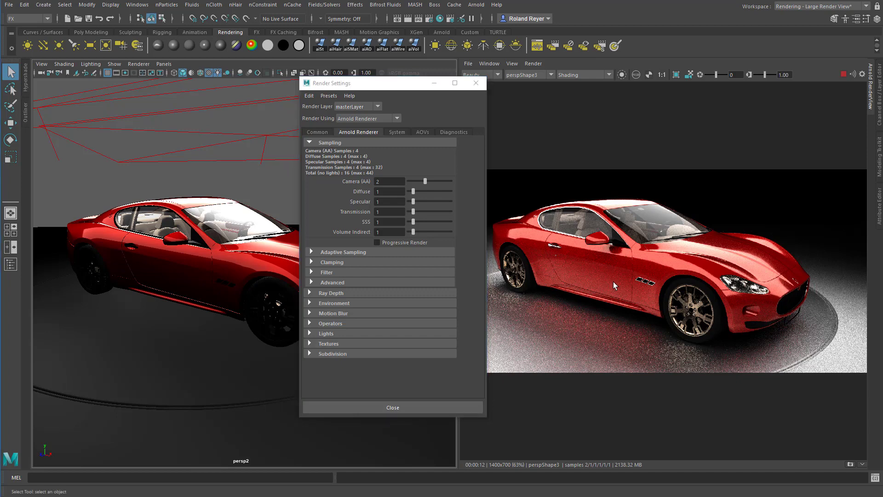
{"action": "scroll", "coordinate": [812, 324], "scroll_direction": "up", "scroll_amount": 3}
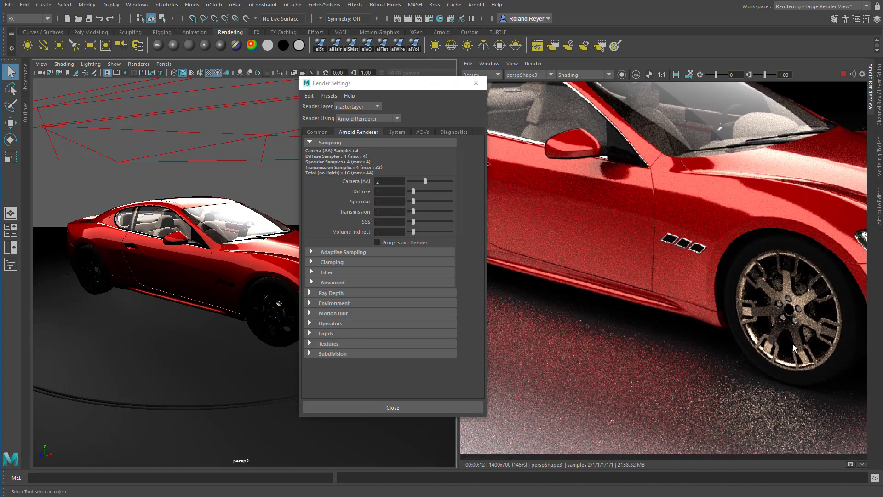
{"action": "middle_click_drag", "start_coordinate": [793, 344], "coordinate": [733, 325]}
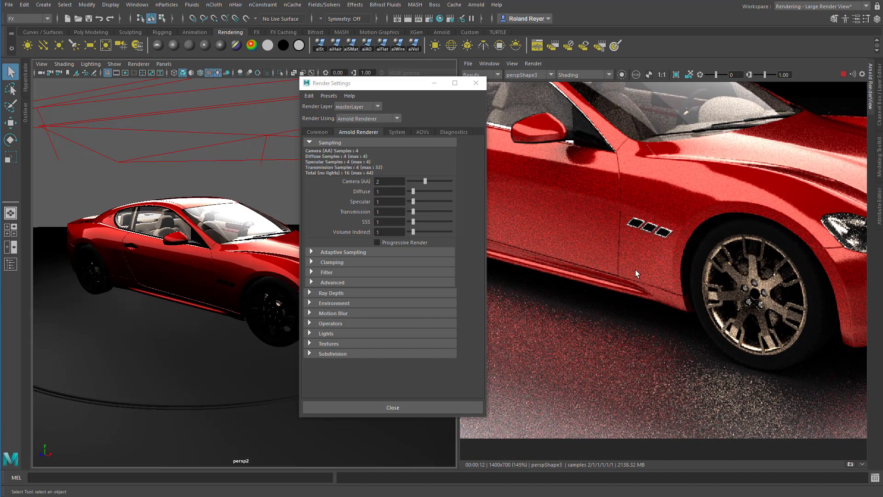
{"action": "scroll", "coordinate": [722, 272], "scroll_direction": "up", "scroll_amount": 2}
{"action": "middle_click_drag", "start_coordinate": [729, 287], "coordinate": [669, 269]}
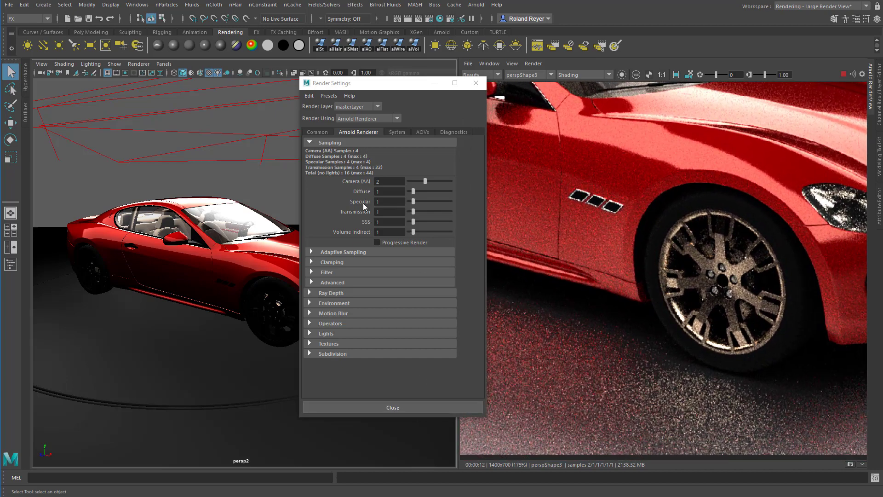
{"action": "left_click", "coordinate": [416, 403]}
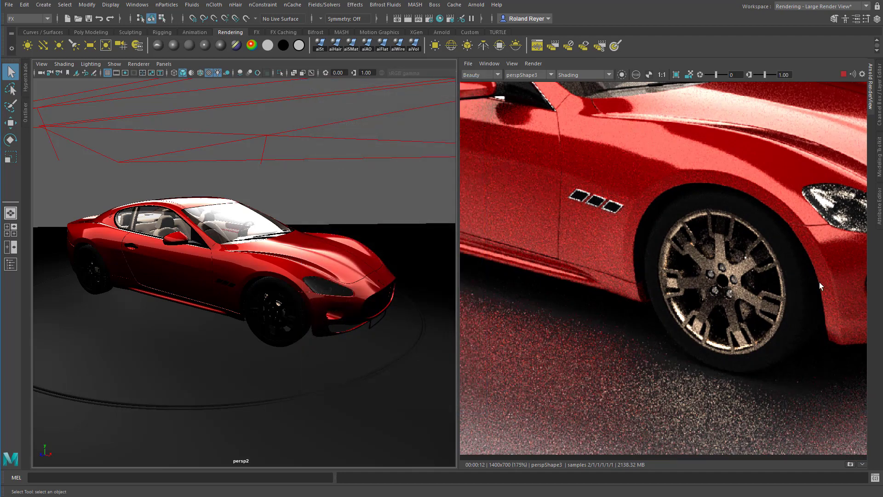
{"action": "left_click", "coordinate": [676, 75]}
{"action": "left_click_drag", "start_coordinate": [462, 81], "coordinate": [862, 451]}
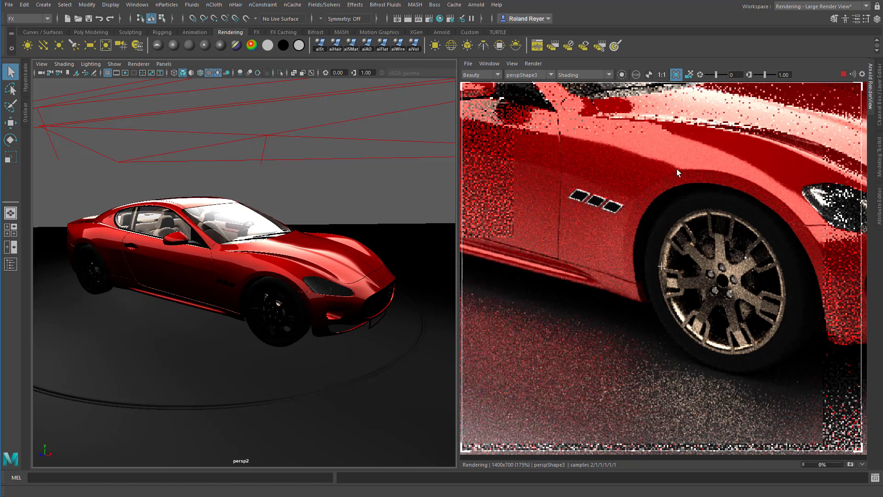
- Stop the render and expand the Denoiser section on the Render Settings AOVs tab
{"action": "left_click", "coordinate": [843, 75]}
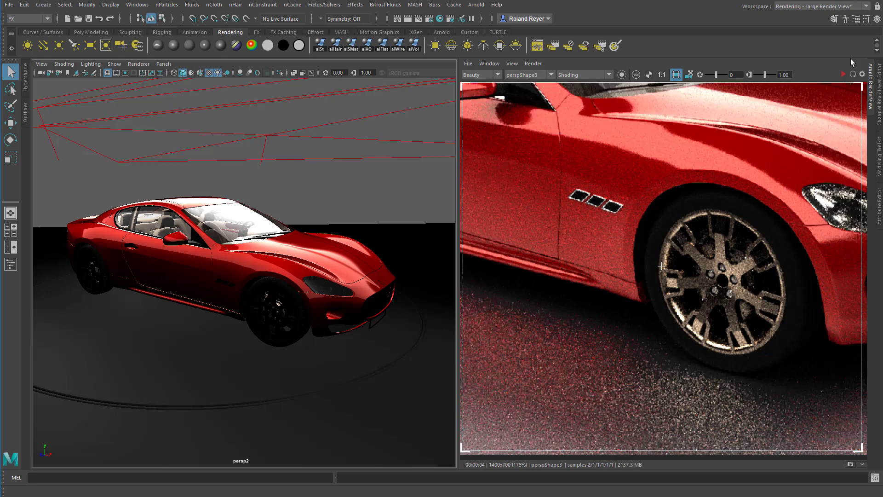
{"action": "left_click", "coordinate": [429, 19]}
{"action": "left_click_drag", "start_coordinate": [386, 87], "coordinate": [347, 87]}
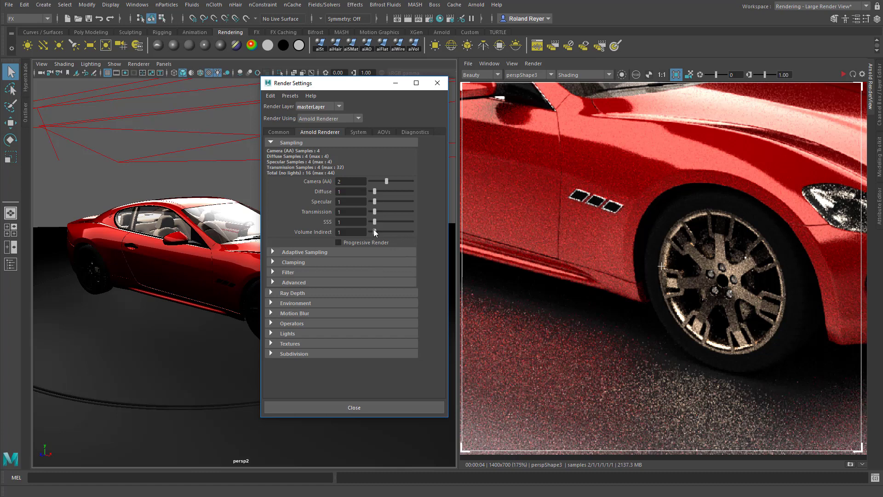
{"action": "left_click", "coordinate": [364, 133]}
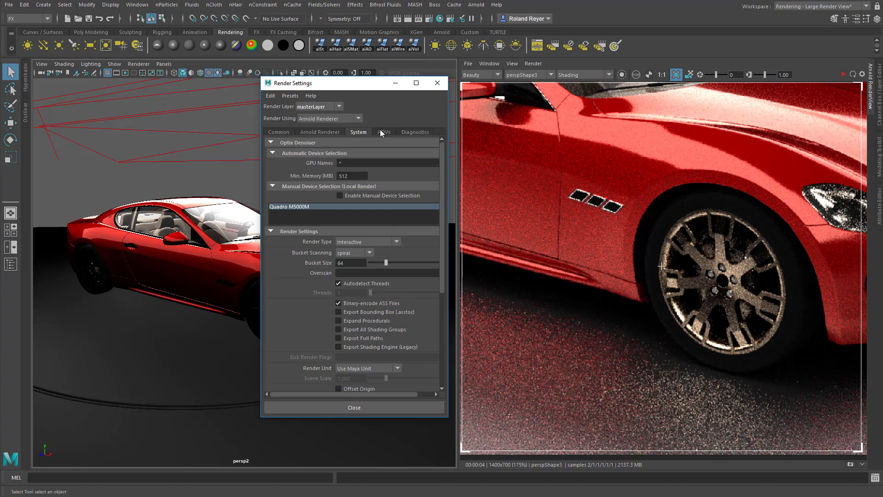
{"action": "key", "text": "ctrl+Tab"}
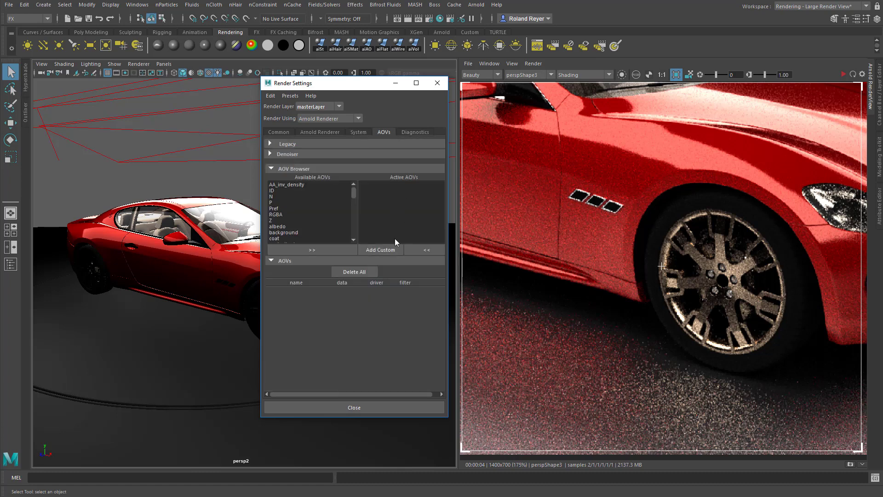
{"action": "left_click", "coordinate": [270, 154]}
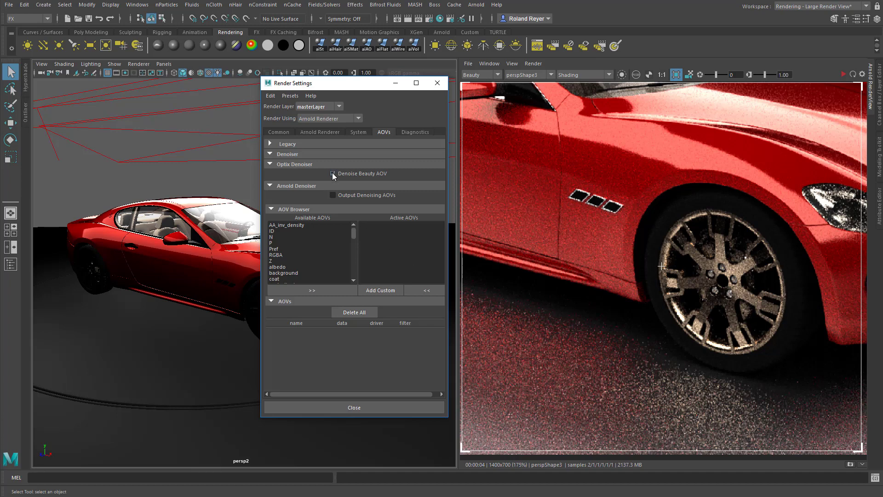
- Enable Denoise Beauty AOV for the OptiX denoiser and display the RGBA_denoise pass
{"action": "left_click", "coordinate": [853, 76]}
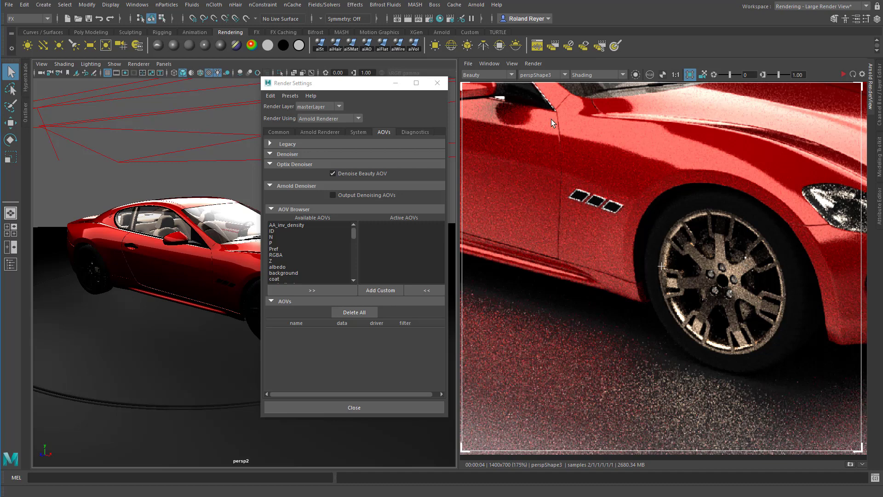
{"action": "left_click", "coordinate": [511, 75]}
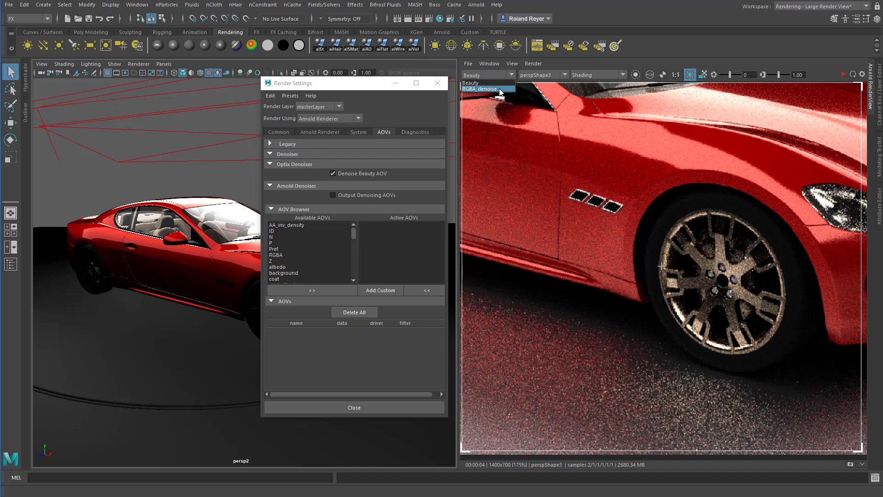
{"action": "left_click", "coordinate": [500, 89]}
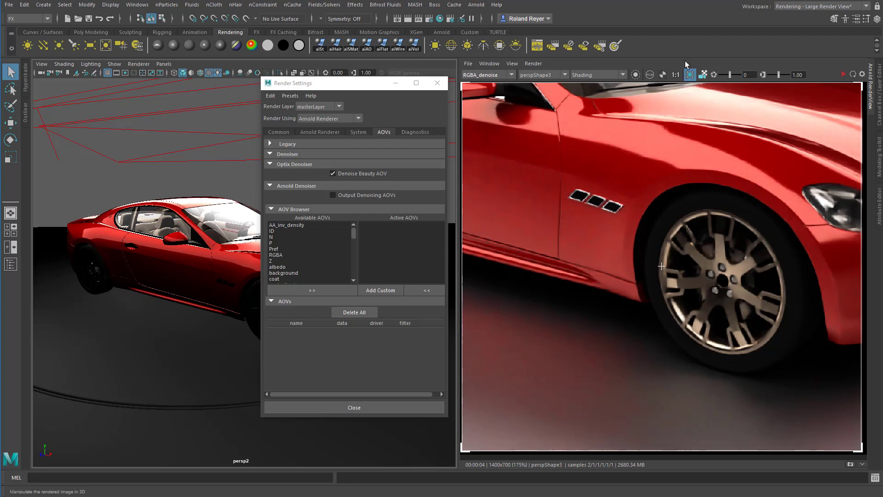
- Remove the crop region, re-render the full car frame, and expand the snapshot strip
{"action": "left_click", "coordinate": [688, 75]}
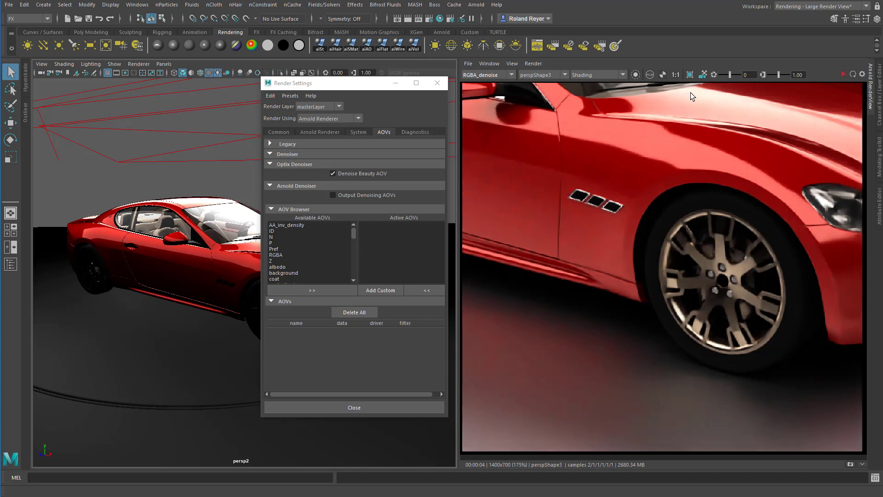
{"action": "key", "text": "f"}
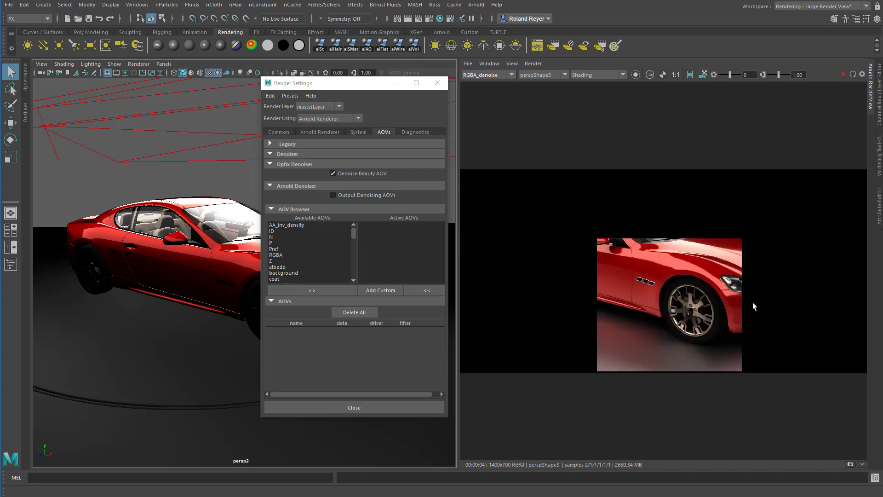
{"action": "left_click", "coordinate": [853, 74]}
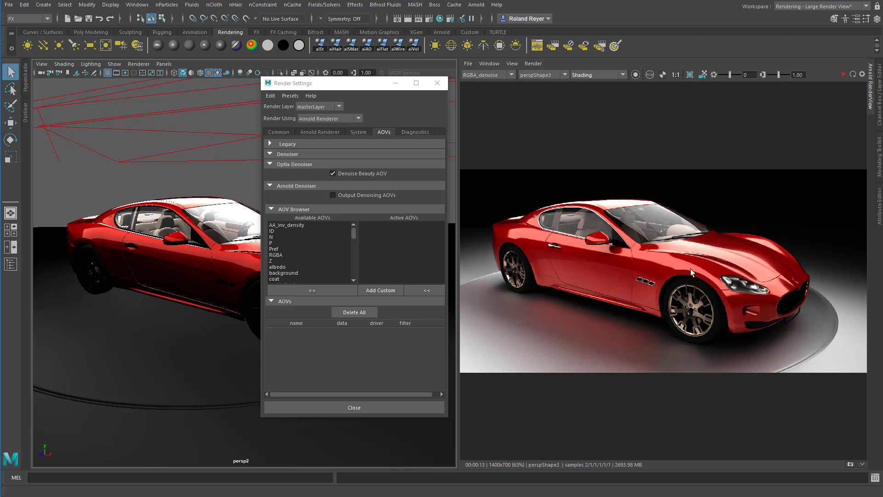
{"action": "scroll", "coordinate": [715, 241], "scroll_direction": "up", "scroll_amount": 2}
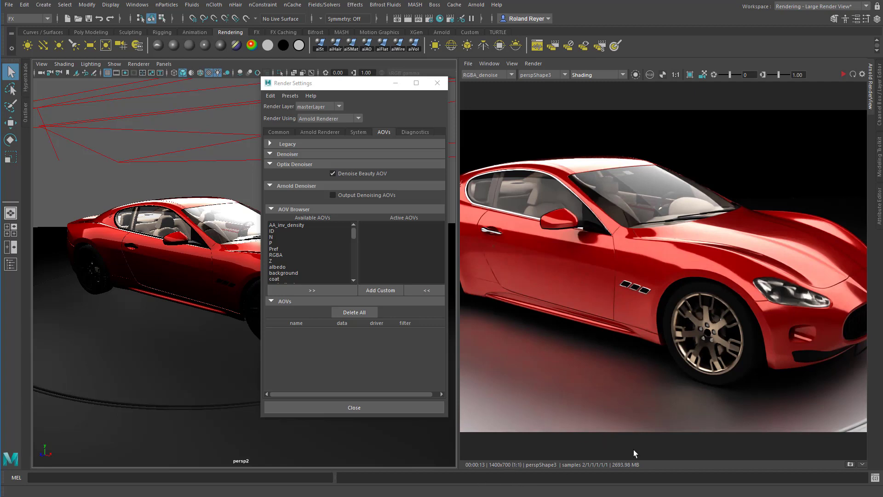
{"action": "left_click", "coordinate": [862, 463]}
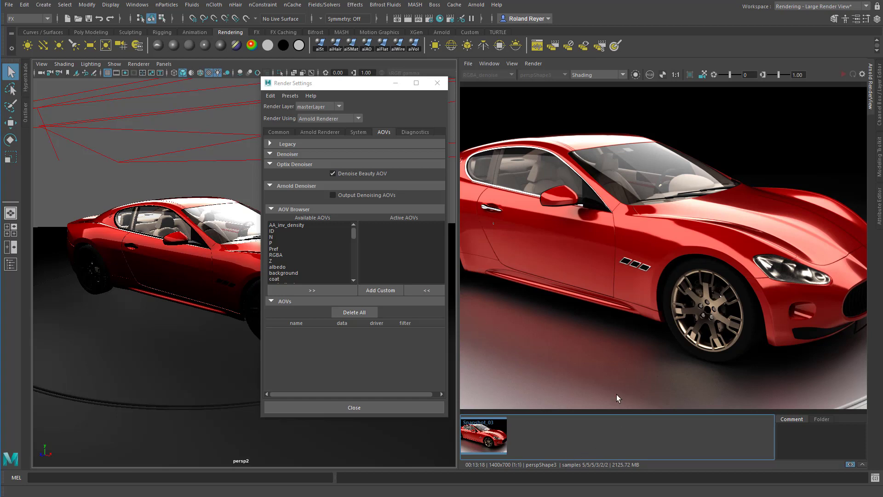
- Leave Snapshot_03 for the live render and keep RGBA_denoise as the displayed pass
{"action": "left_click", "coordinate": [667, 427]}
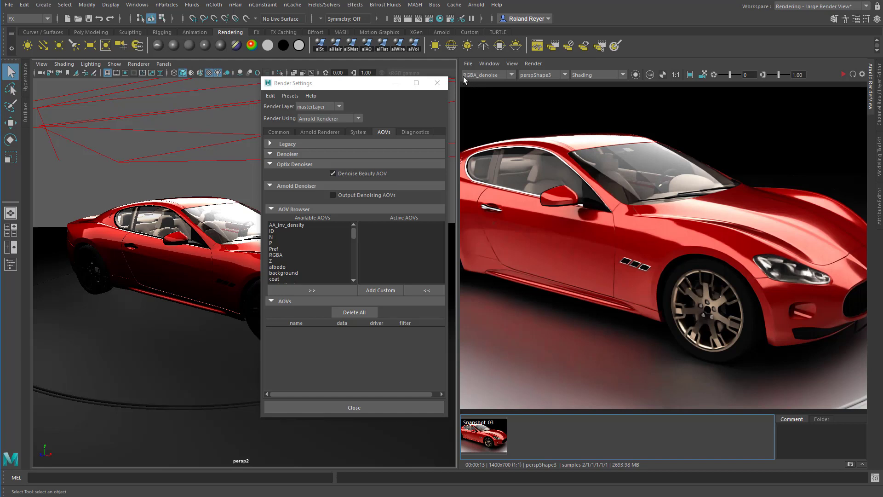
{"action": "left_click", "coordinate": [495, 76]}
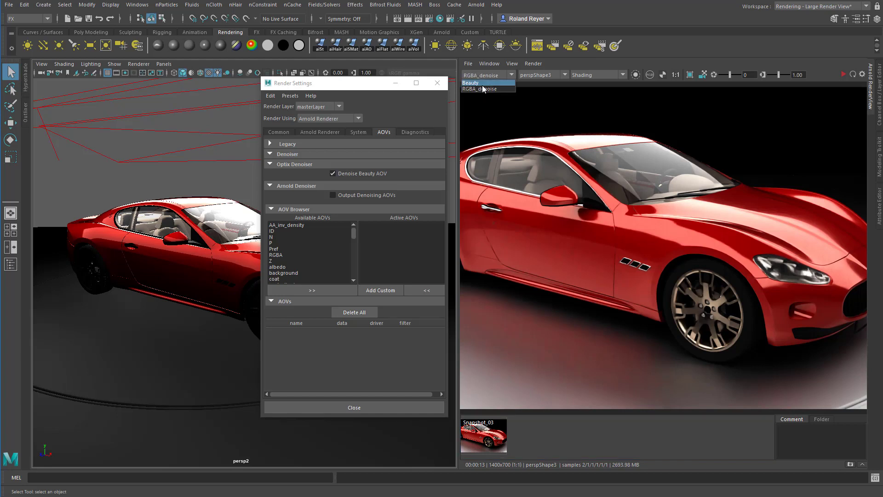
{"action": "left_click", "coordinate": [668, 54]}
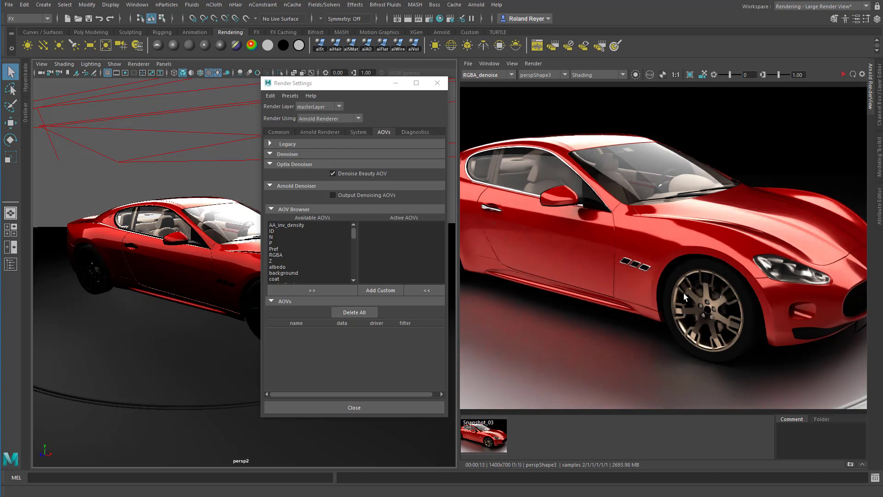
- Open Arnold > Utilities > Arnold Denoiser (noice) and position its window beside the Render View
{"action": "left_click", "coordinate": [476, 5]}
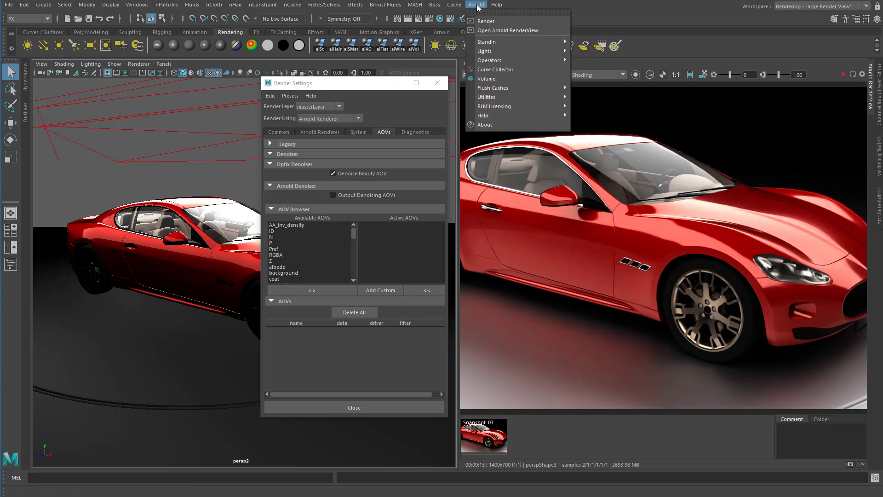
{"action": "mouse_move", "coordinate": [523, 98]}
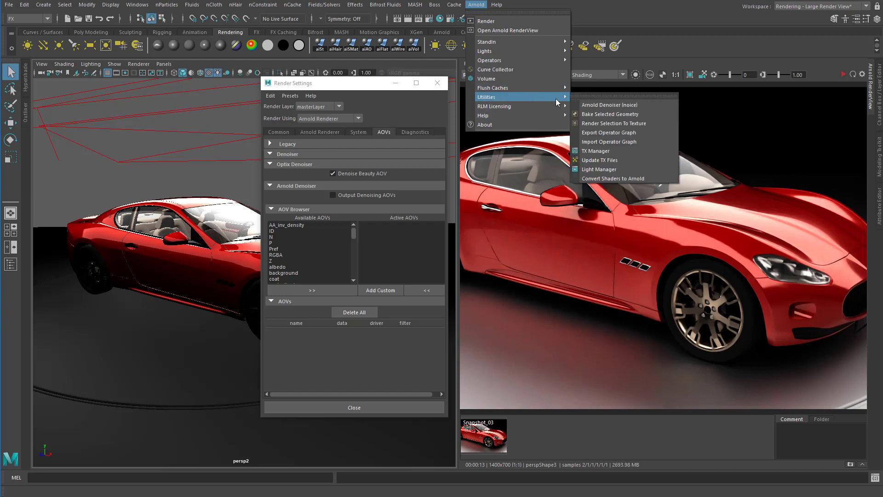
{"action": "left_click", "coordinate": [614, 104]}
{"action": "left_click_drag", "start_coordinate": [530, 205], "coordinate": [484, 134]}
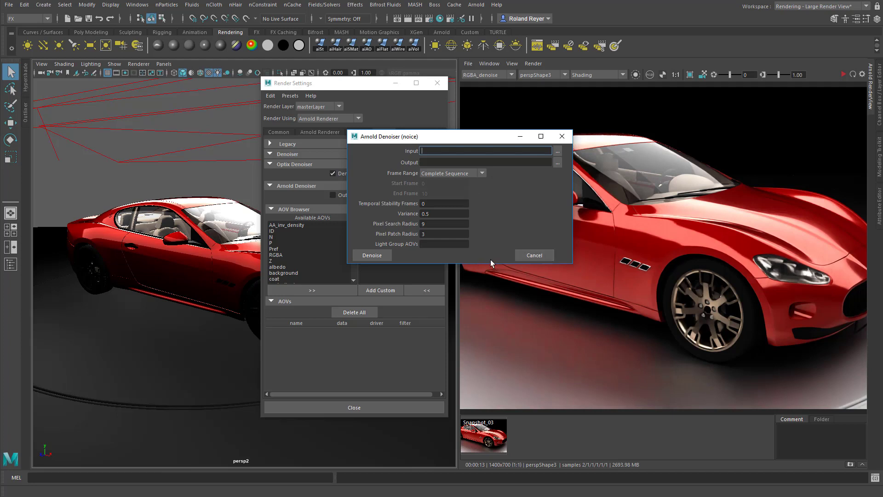
{"action": "left_click_drag", "start_coordinate": [470, 141], "coordinate": [482, 121]}
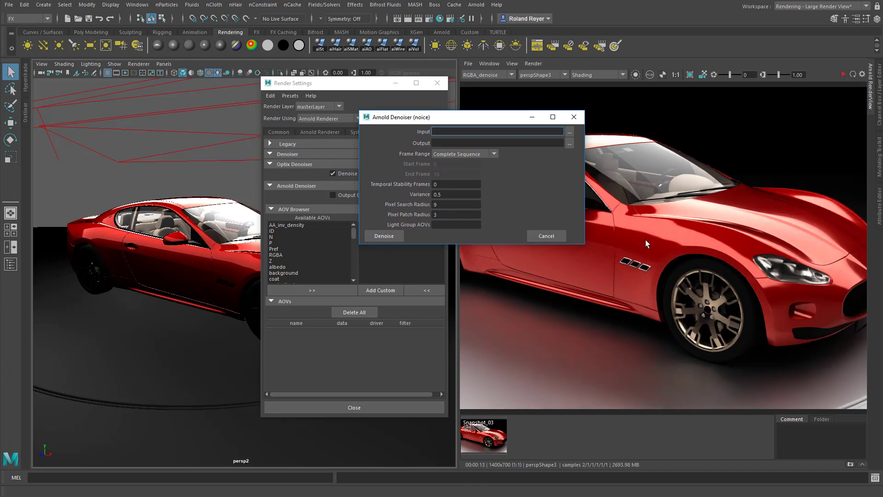
{"action": "left_click_drag", "start_coordinate": [487, 116], "coordinate": [367, 131]}
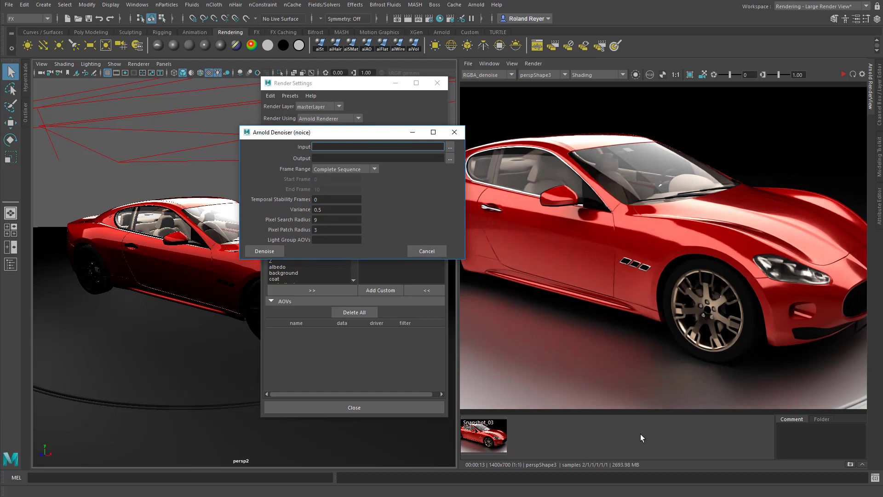
- Compare the Beauty pass with RGBA_denoise, end on RGBA_denoise, and cancel the noice dialog
{"action": "left_click", "coordinate": [484, 76]}
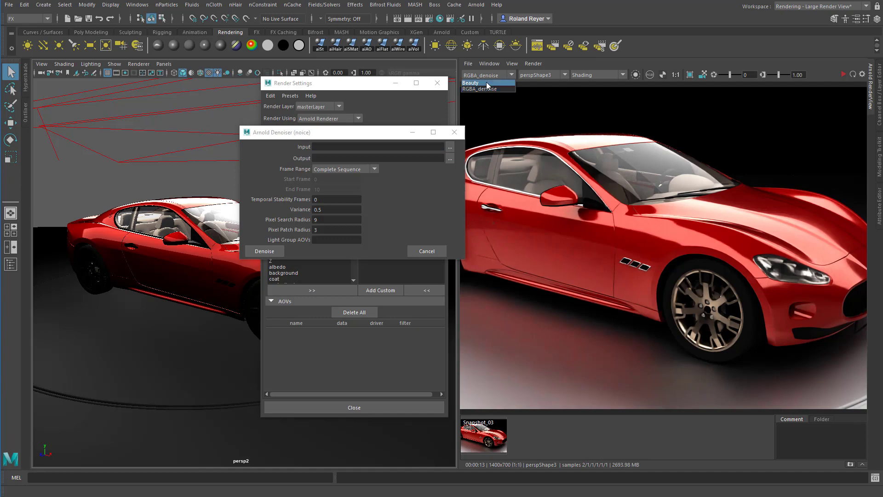
{"action": "left_click", "coordinate": [487, 83]}
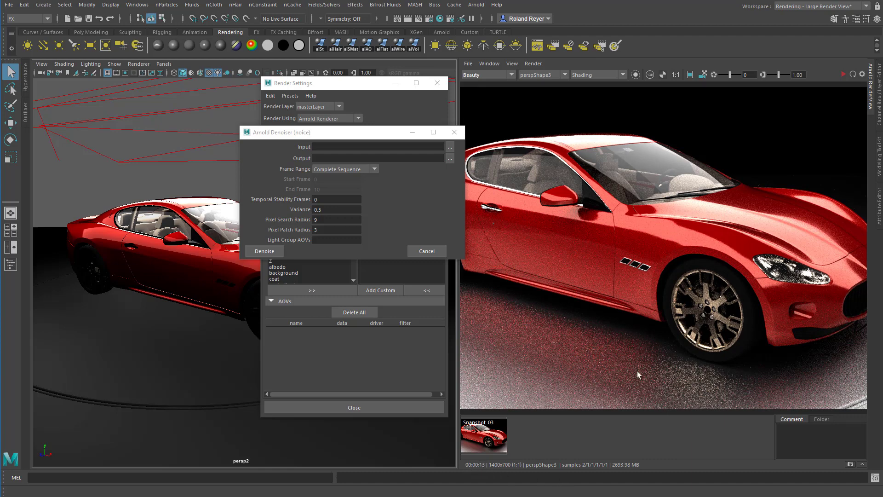
{"action": "left_click", "coordinate": [486, 75]}
{"action": "left_click", "coordinate": [487, 90]}
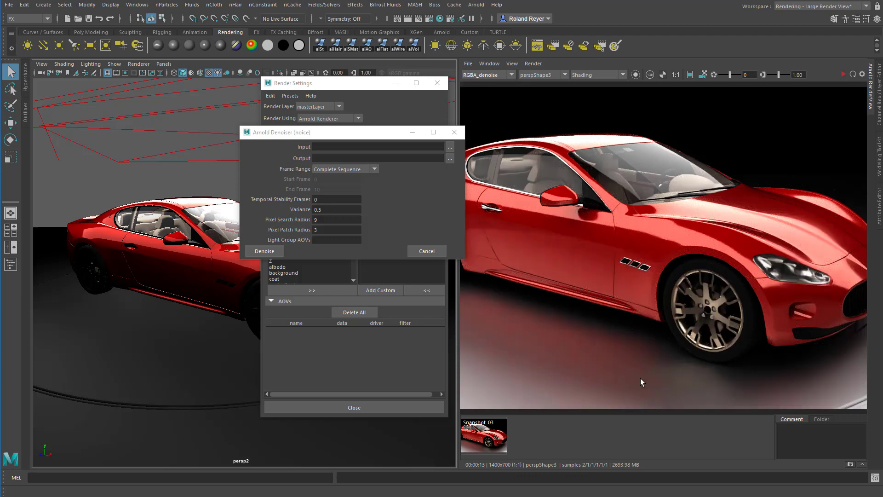
{"action": "left_click", "coordinate": [424, 252]}
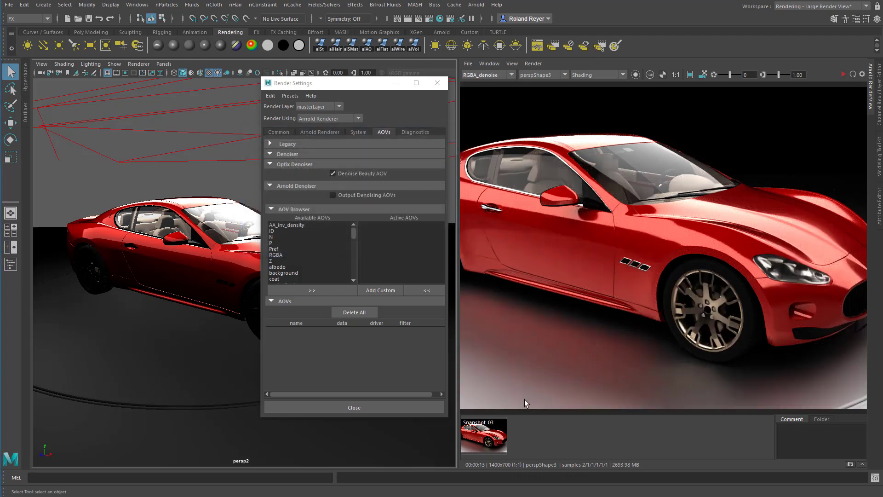